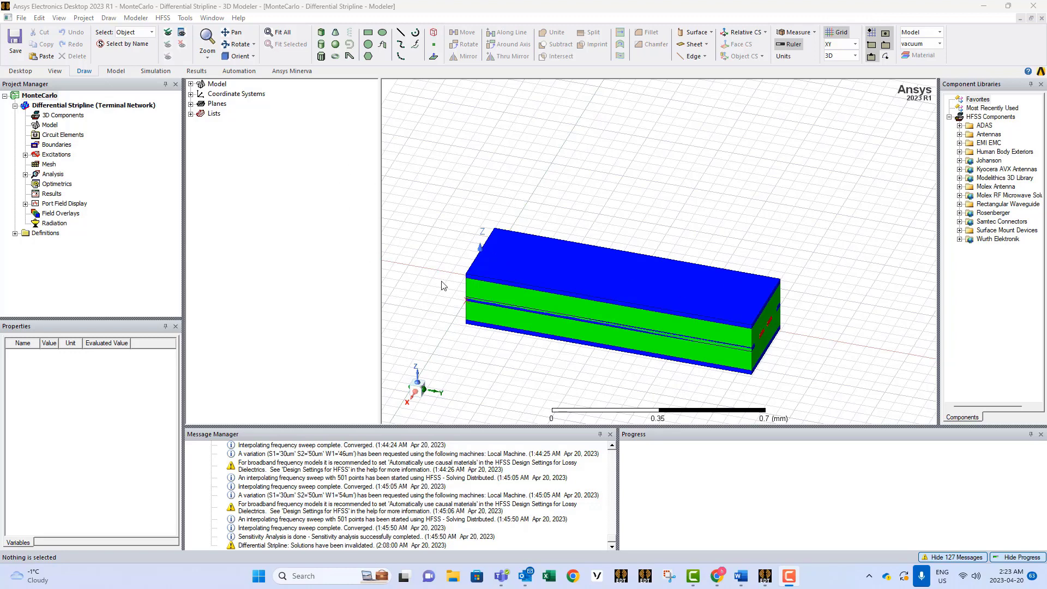
- Select the Differential Stripline design to show its variables, then orbit the model to its end face
left_click(71, 106)
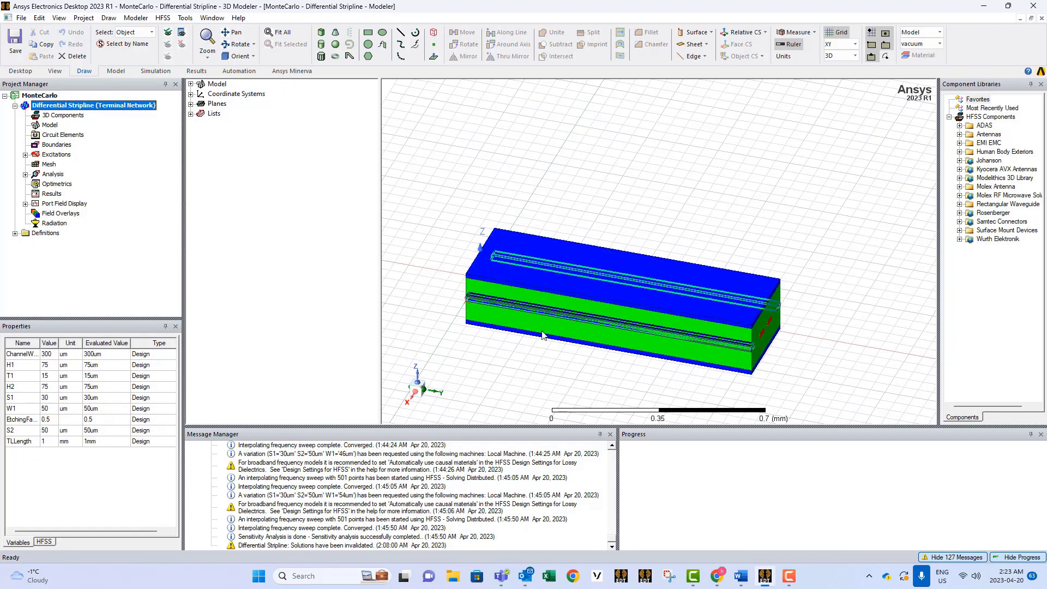
left_click(238, 44)
left_click_drag(718, 292, 668, 282)
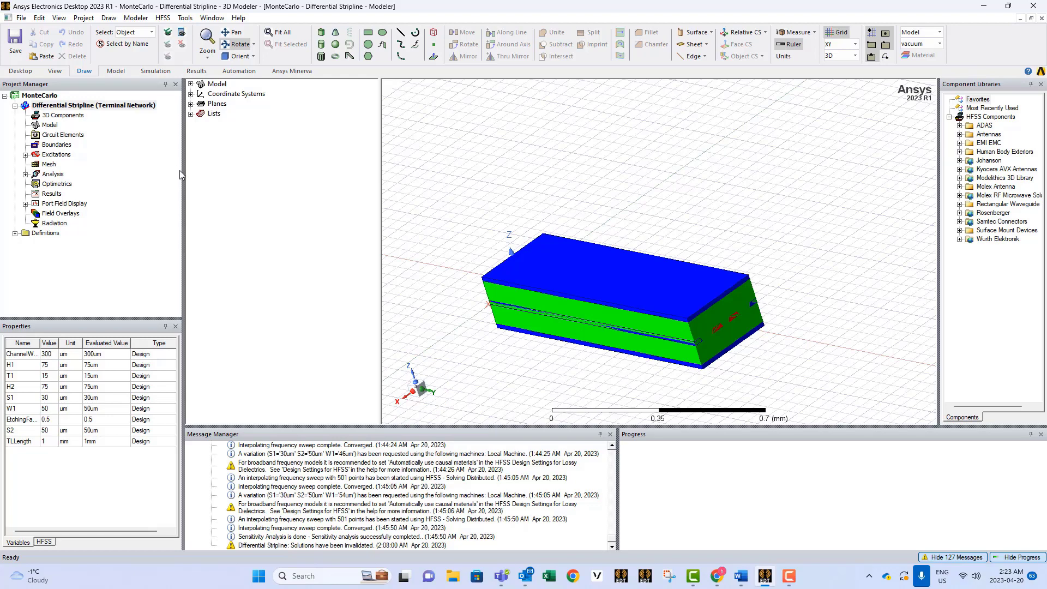
- In Design Properties Statistics, include W1 and S1 with Uniform distribution at 10% tolerance
left_click(164, 18)
left_click(200, 313)
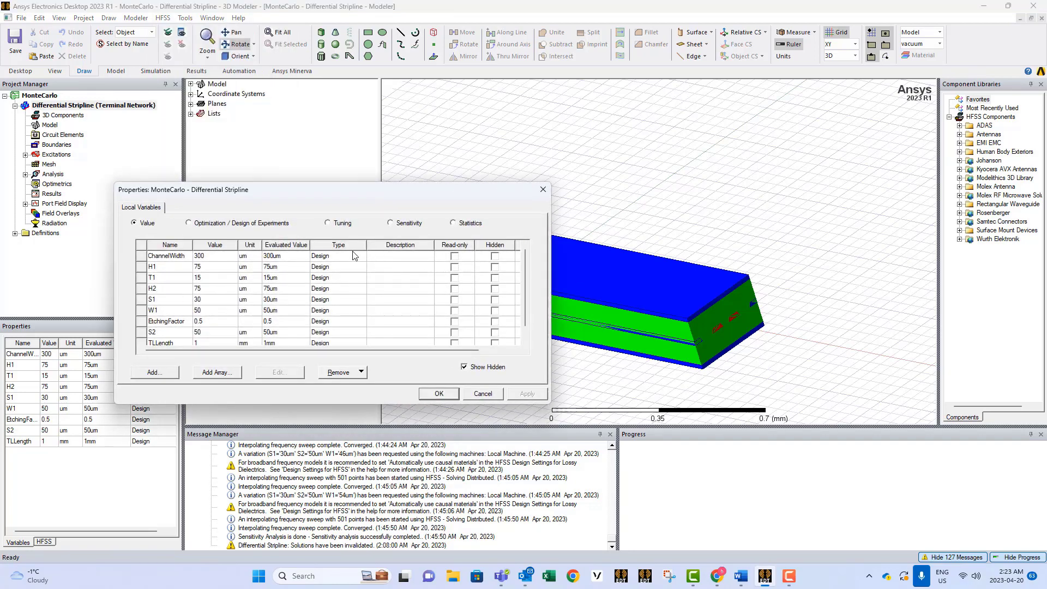
left_click(455, 223)
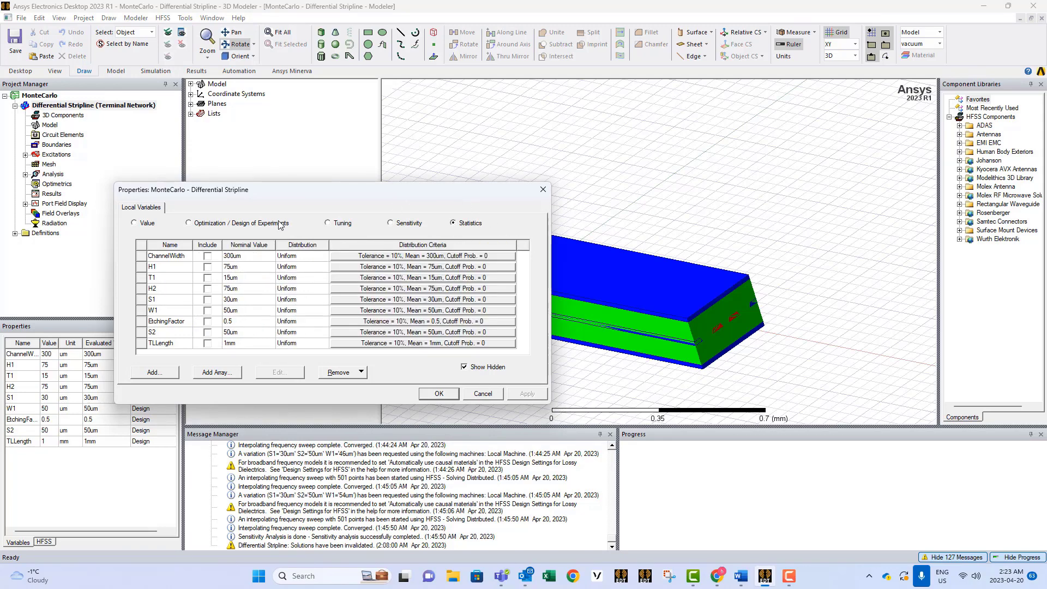
left_click(207, 310)
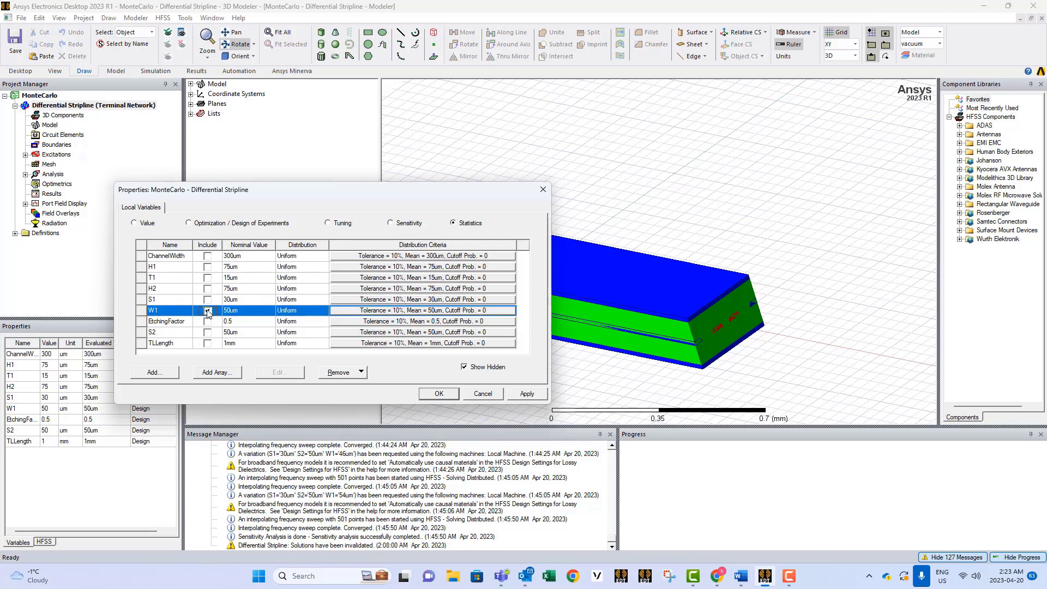
left_click(207, 300)
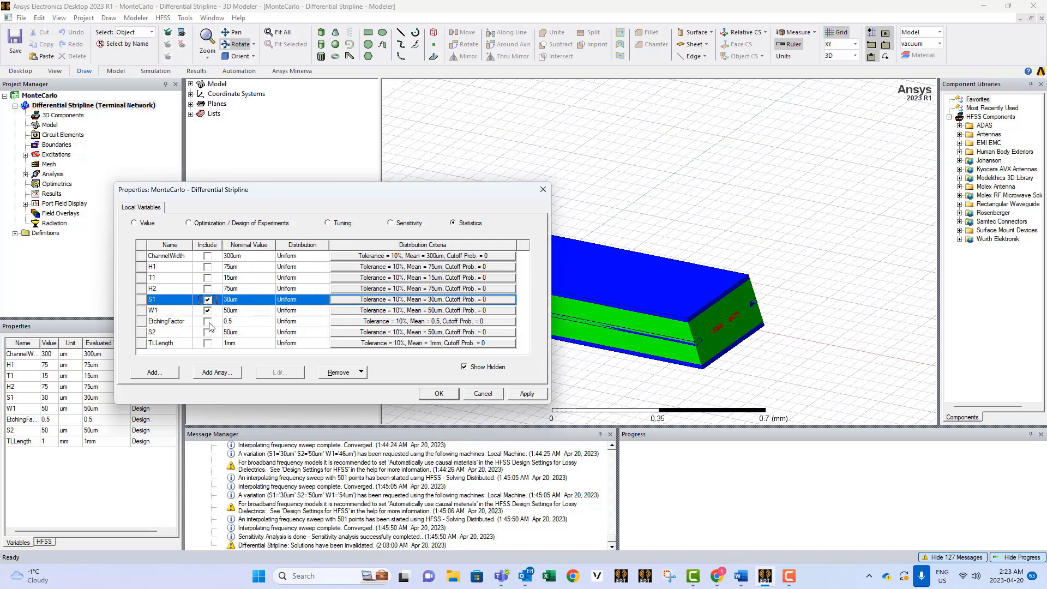
left_click(207, 332)
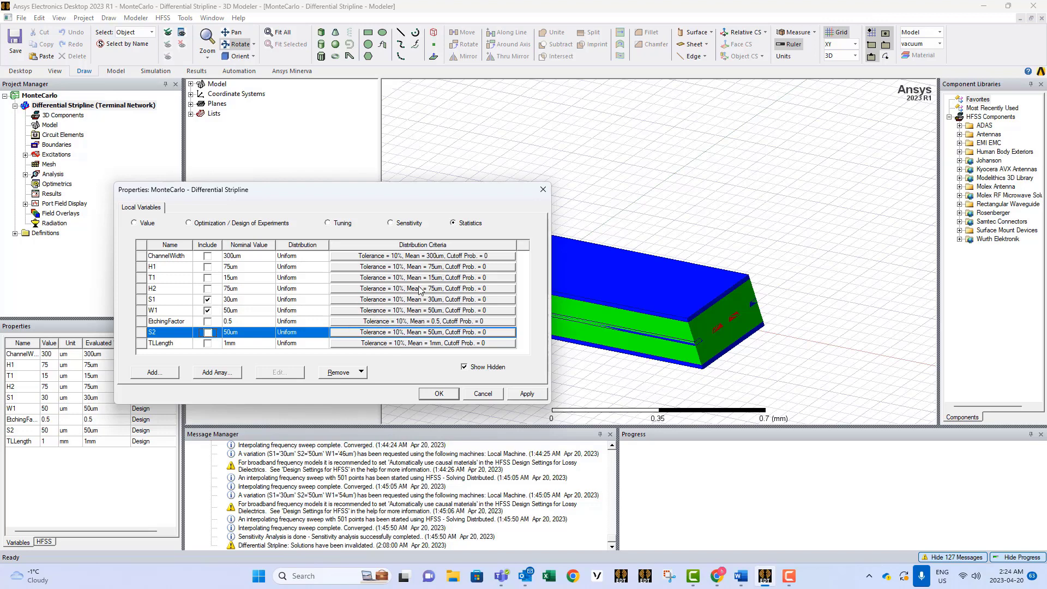
left_click(439, 394)
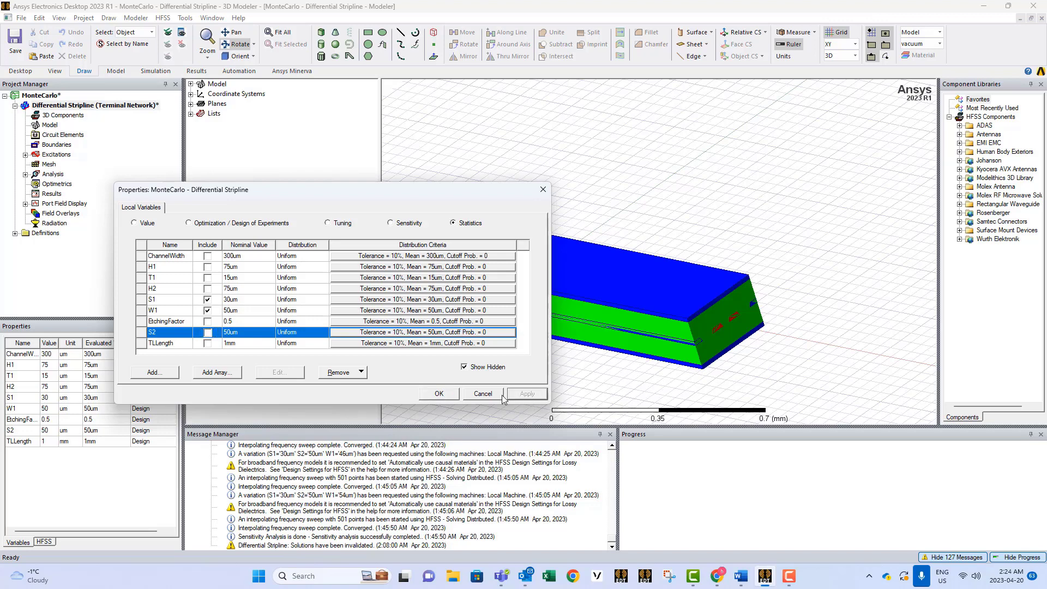
left_click(452, 397)
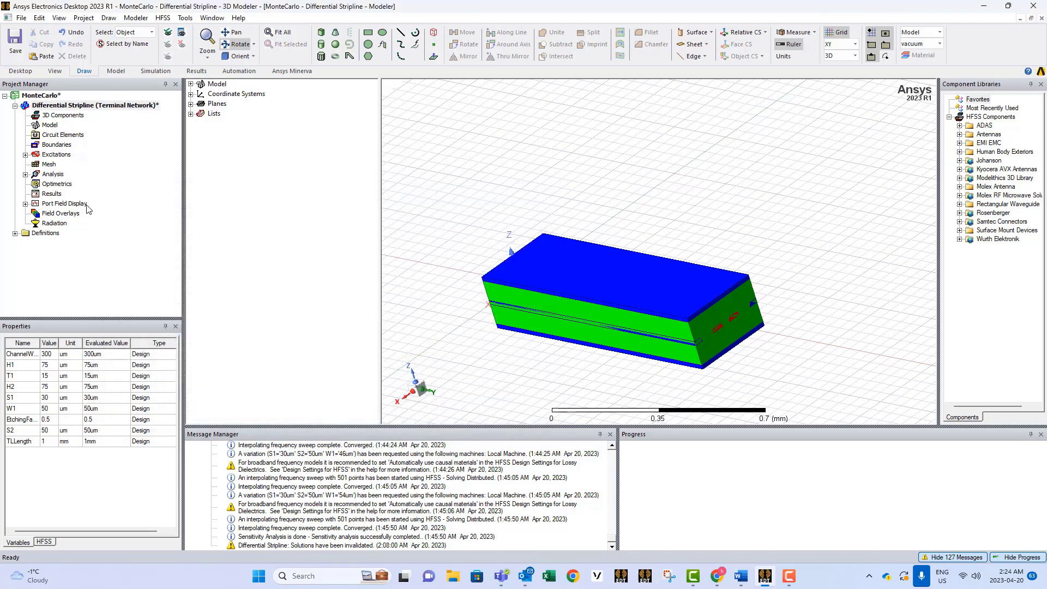
- Add a new Statistical analysis setup under Optimetrics
left_click(56, 185)
right_click(58, 186)
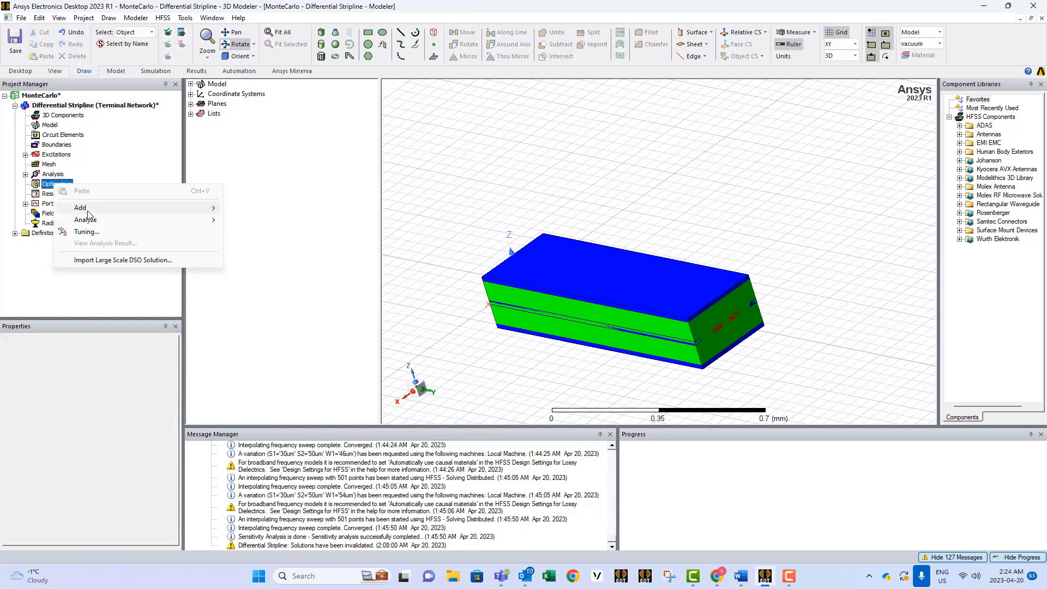
mouse_move(110, 208)
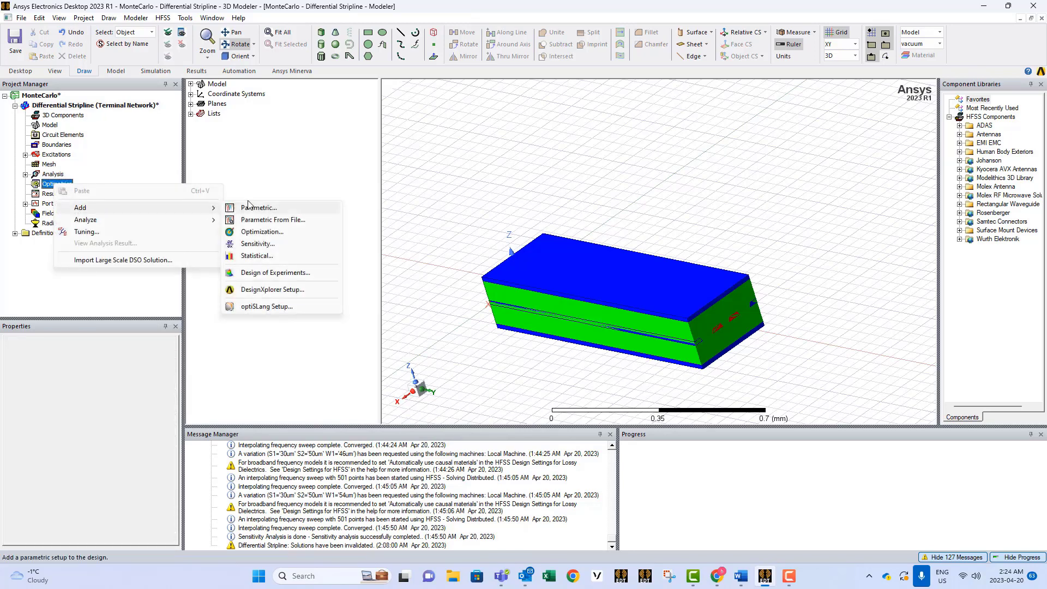
left_click(273, 259)
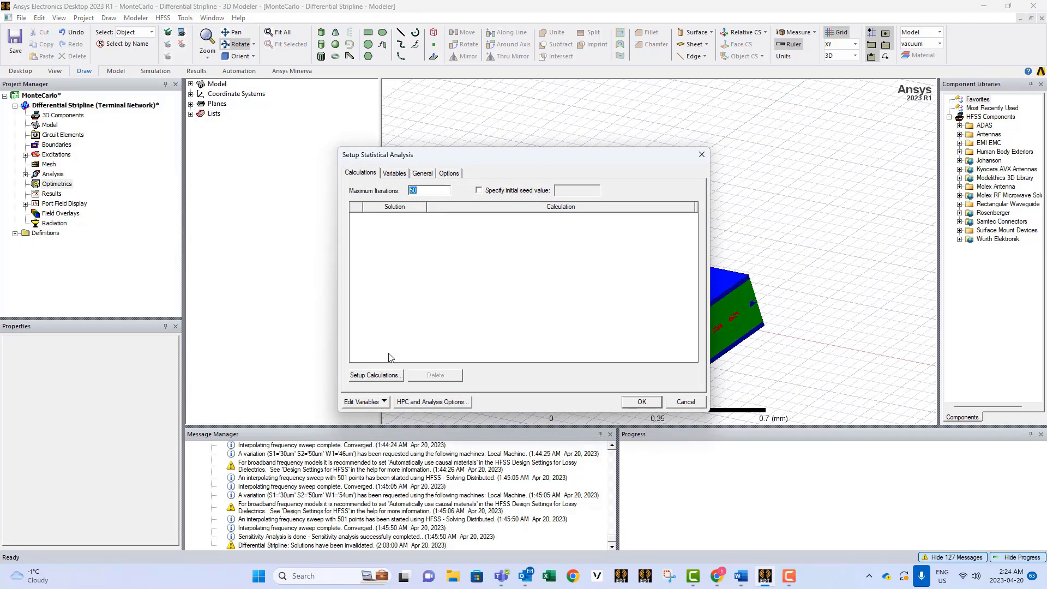
- Also include S2 in statistical variation with Uniform distribution at 10% tolerance
left_click(373, 402)
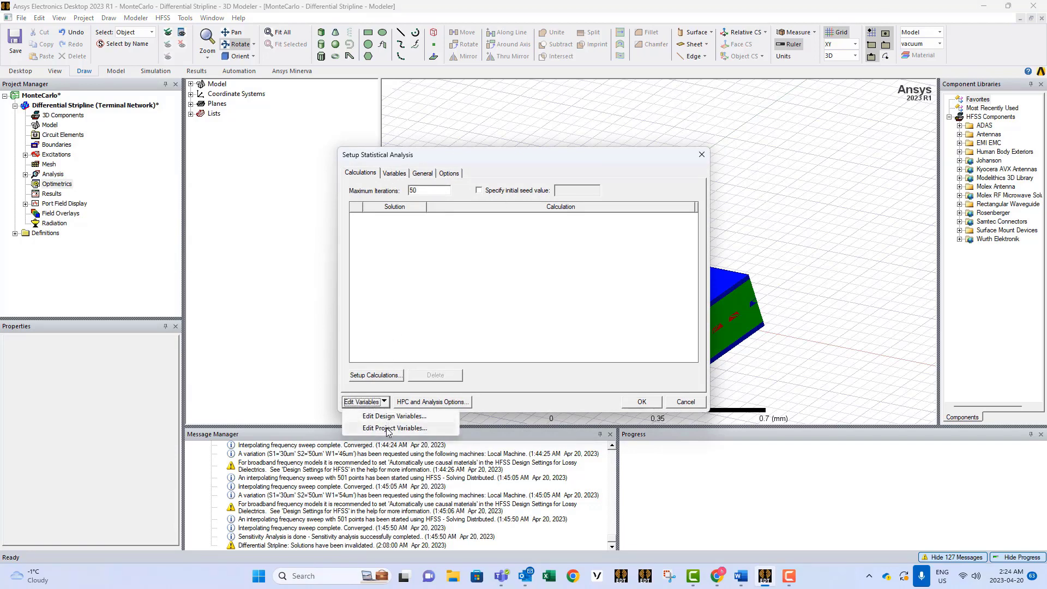
left_click(389, 416)
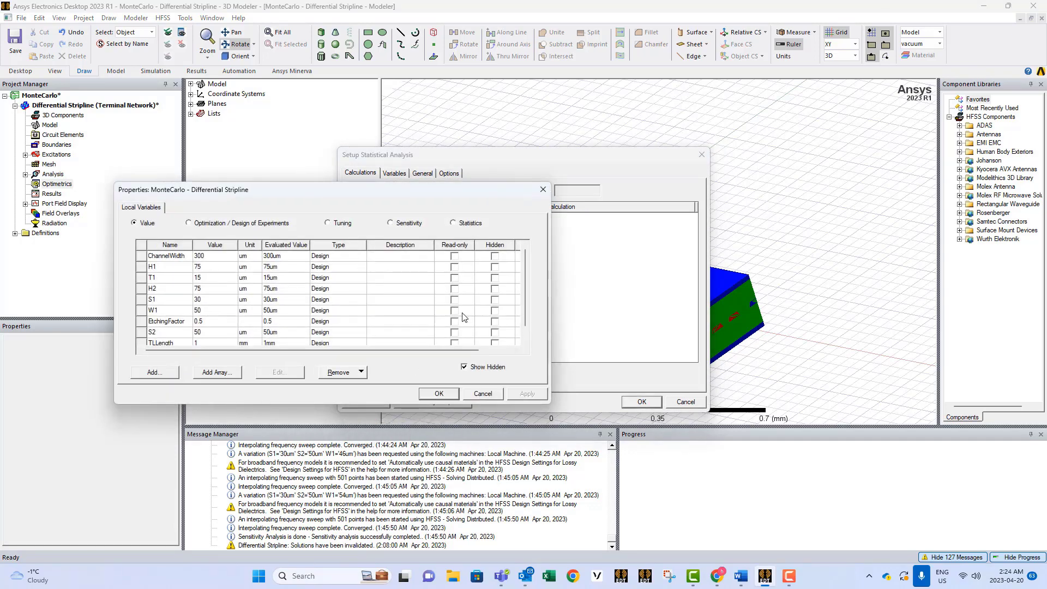
left_click(453, 223)
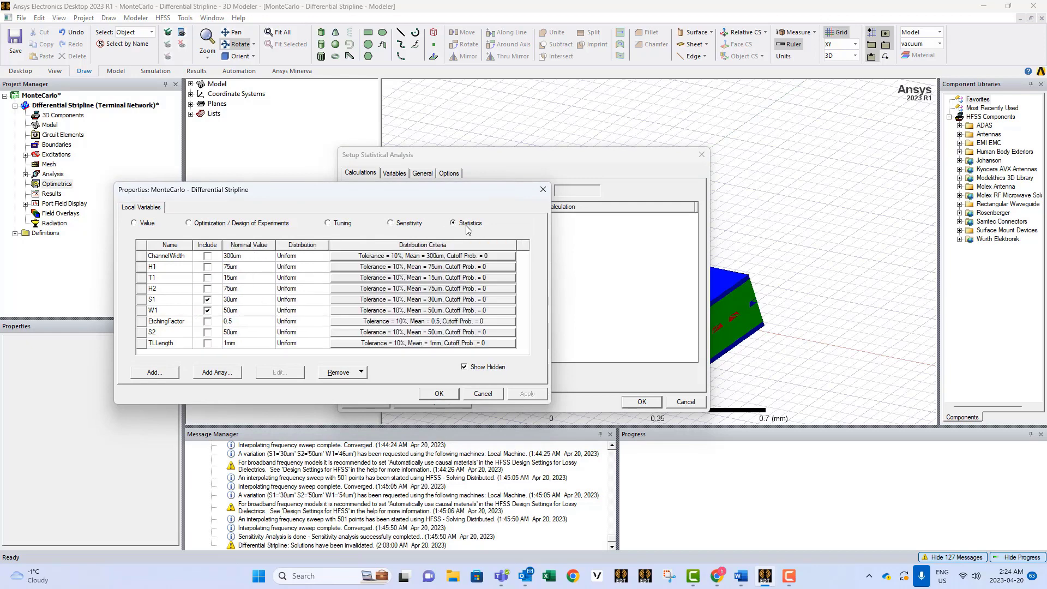
left_click(207, 335)
left_click(208, 334)
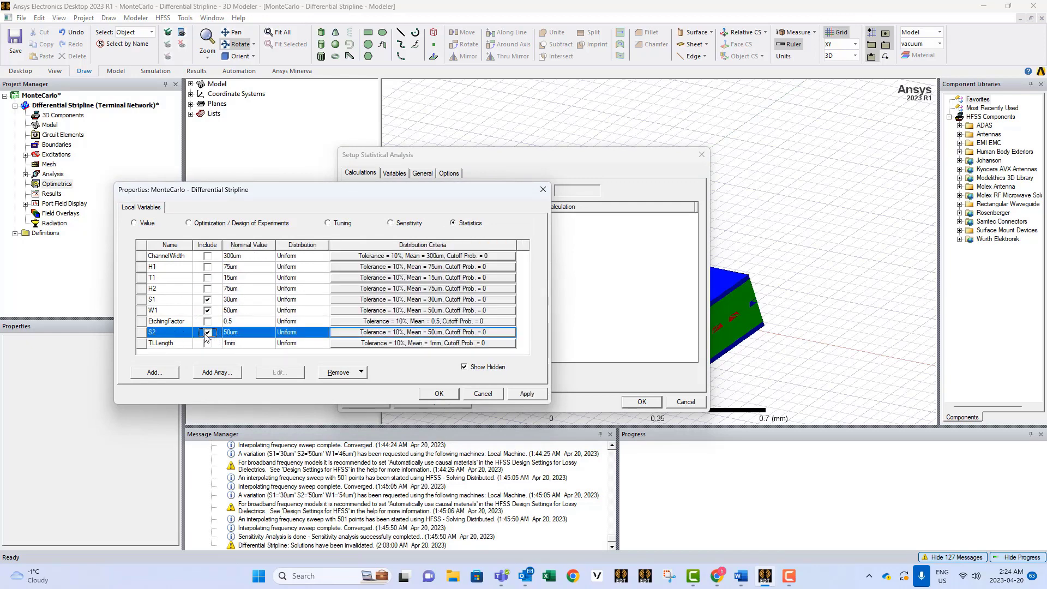
left_click(438, 395)
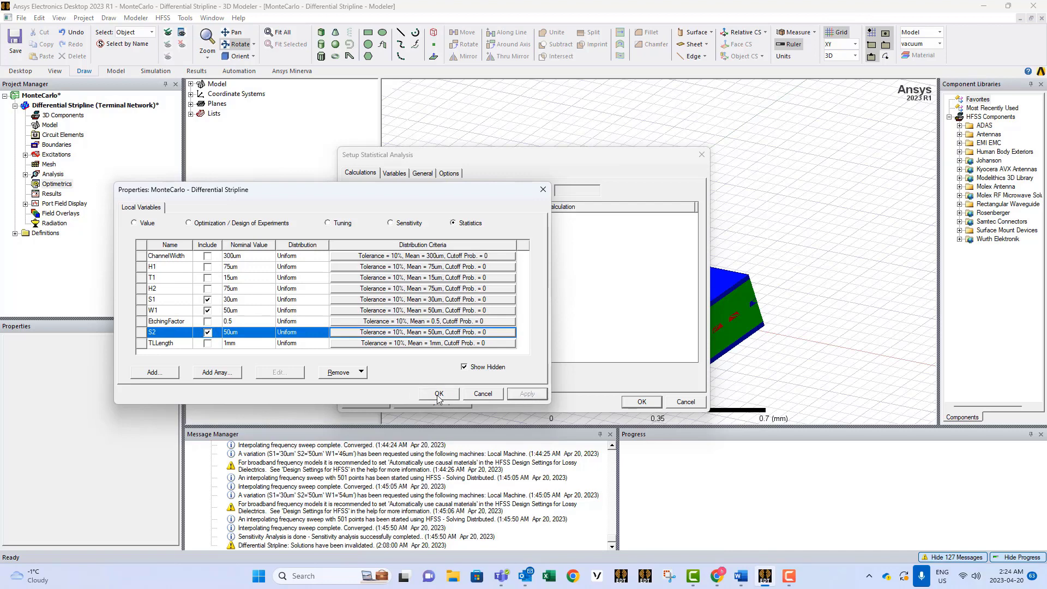
left_click(438, 395)
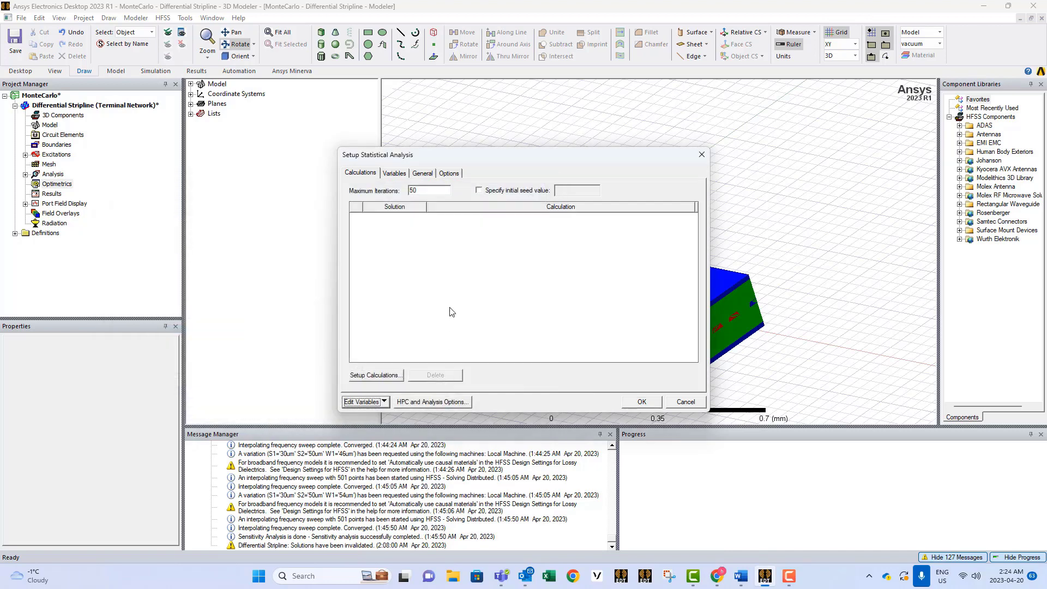
- Add dB(St(Diff1,Diff1)) from Setup1 : Sweep as the statistical calculation
left_click(372, 376)
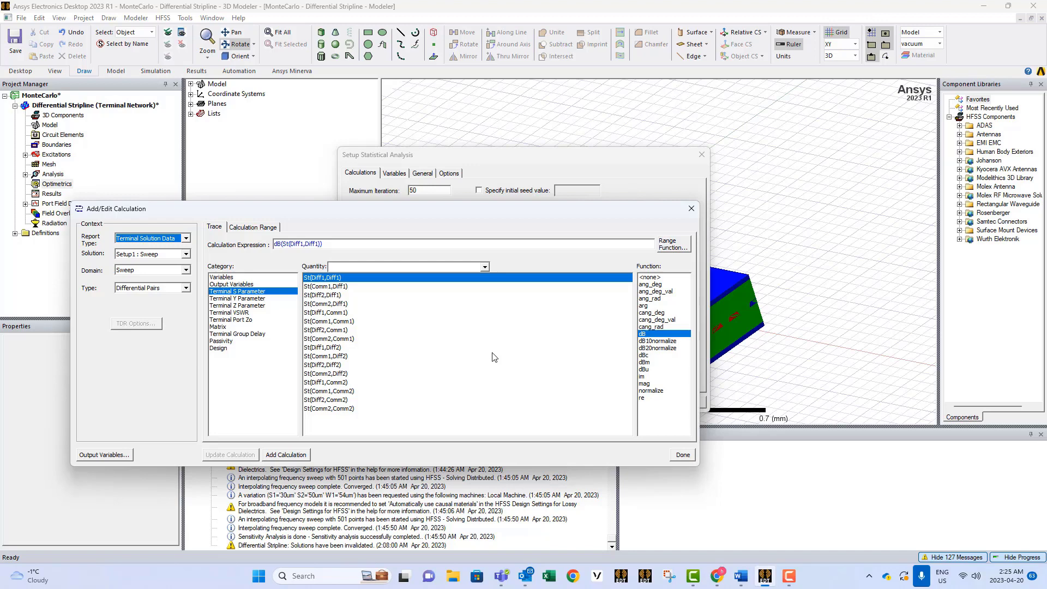
left_click(293, 455)
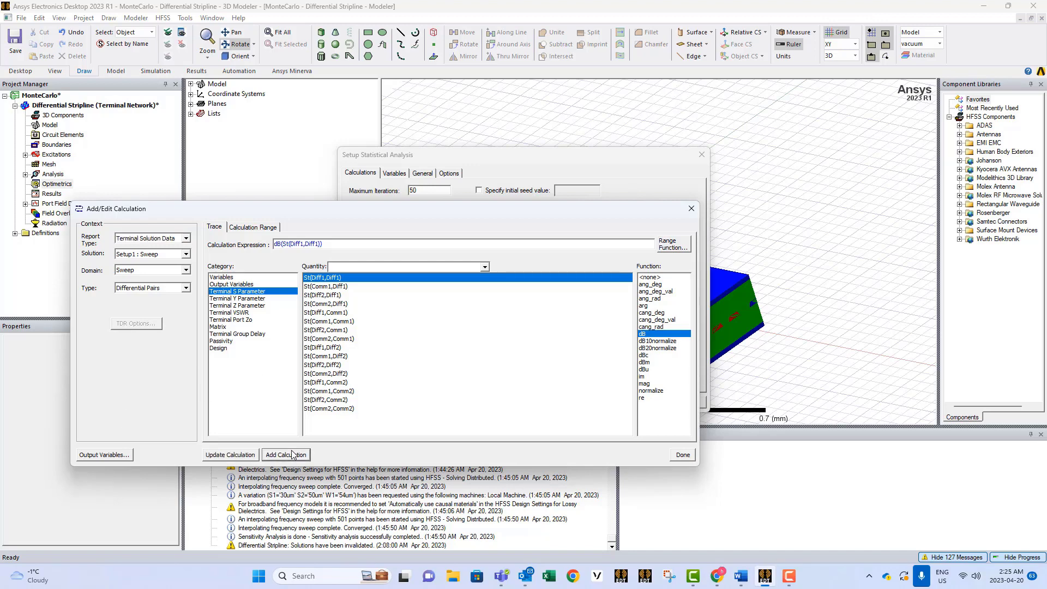
- Fix the calculation range at Freq 5GHz and confirm the 50-iteration StatisticalSetup1
left_click(684, 455)
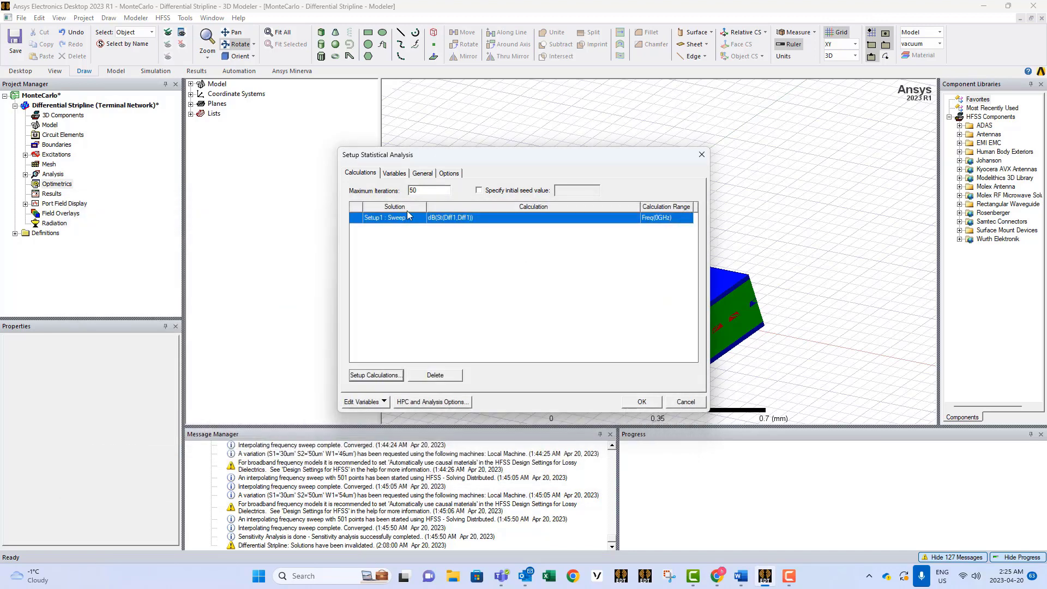
left_click(675, 220)
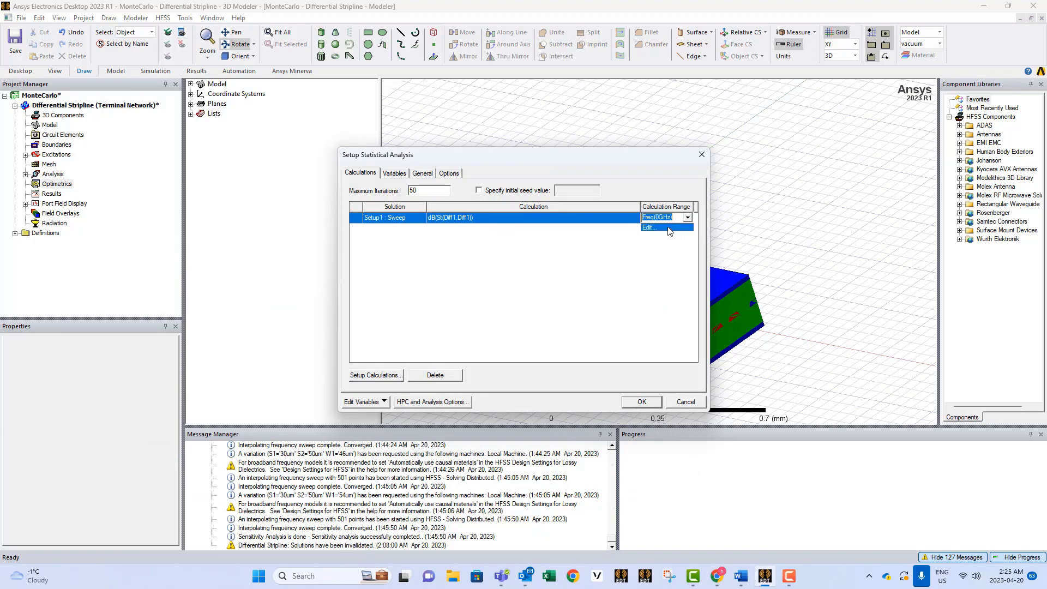
left_click(670, 228)
left_click(621, 249)
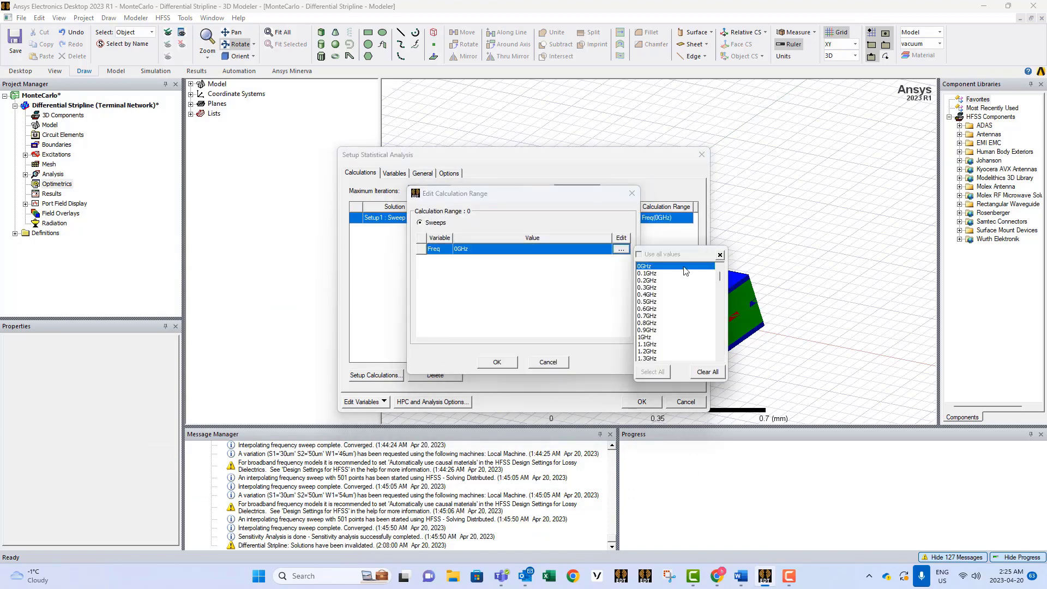
scroll(675, 313, "down", 7)
scroll(675, 313, "down", 6)
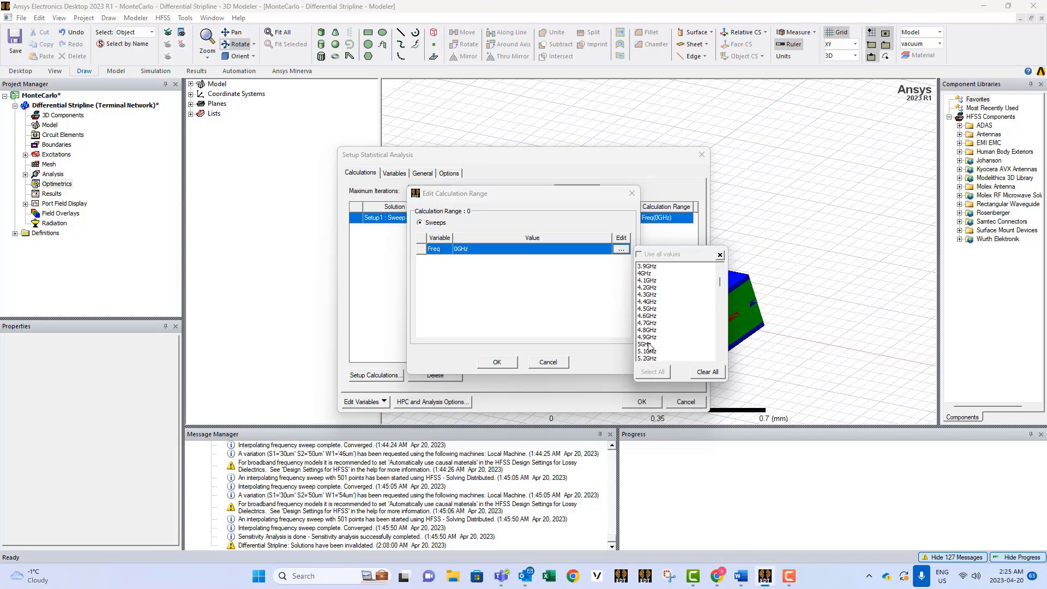
left_click(649, 344)
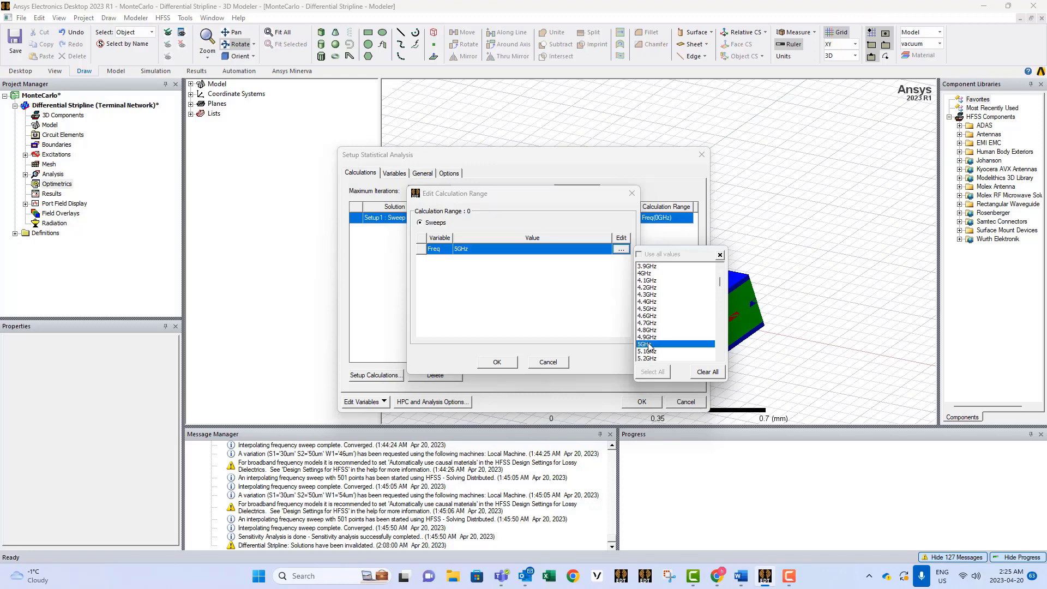
left_click(506, 363)
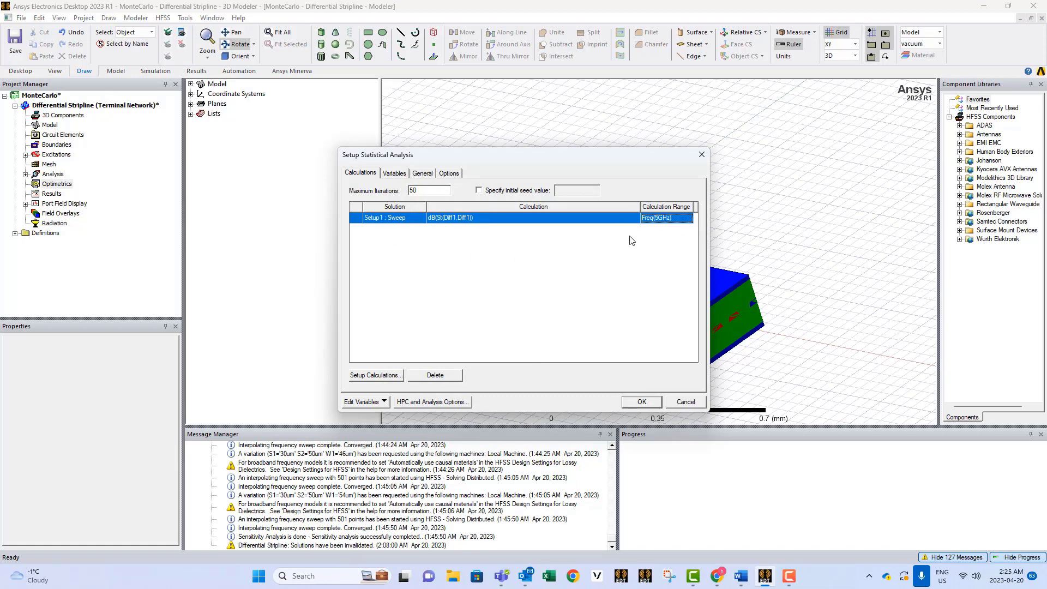
left_click(638, 405)
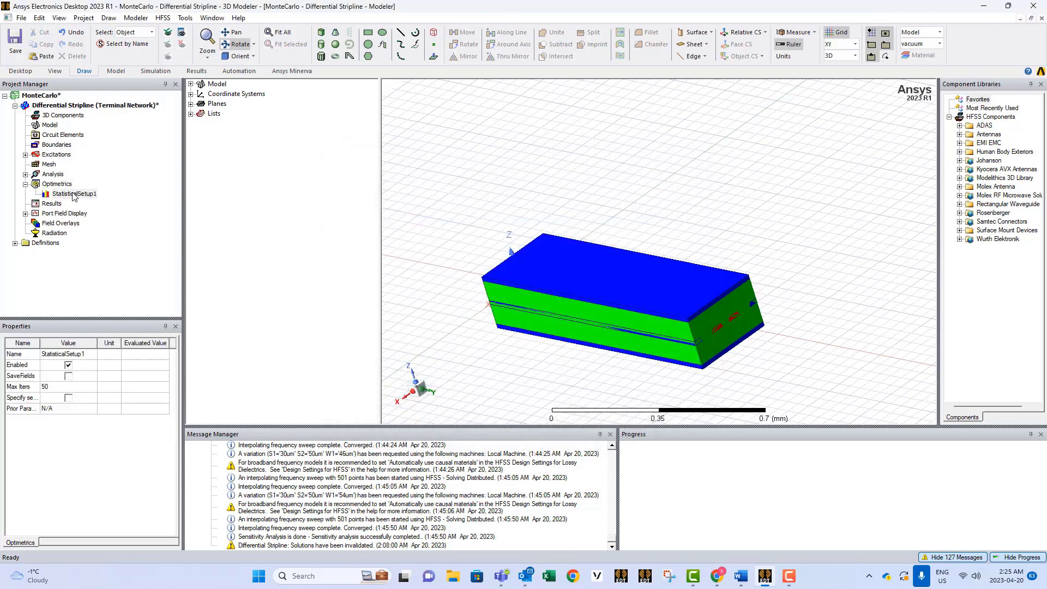
- Analyze StatisticalSetup1 until solved, then bring up report creation options on Results
left_click(74, 195)
right_click(74, 195)
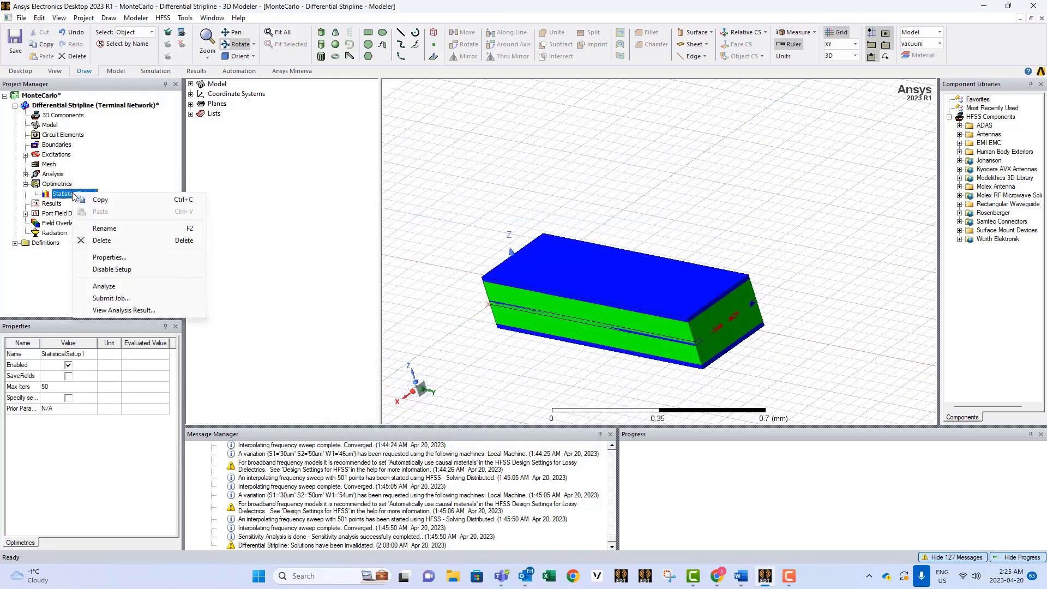
left_click(105, 286)
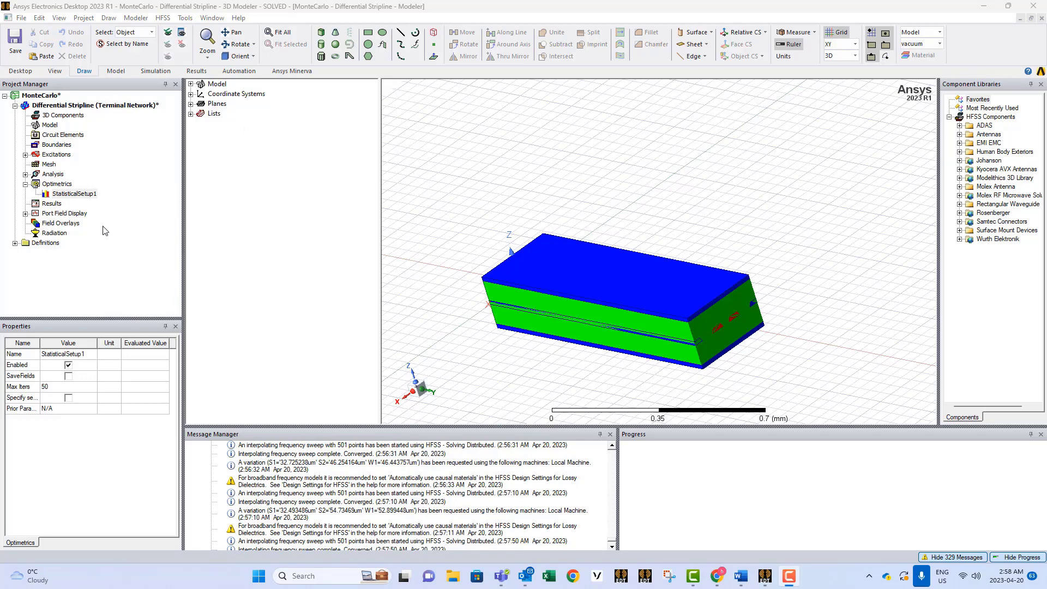
right_click(52, 206)
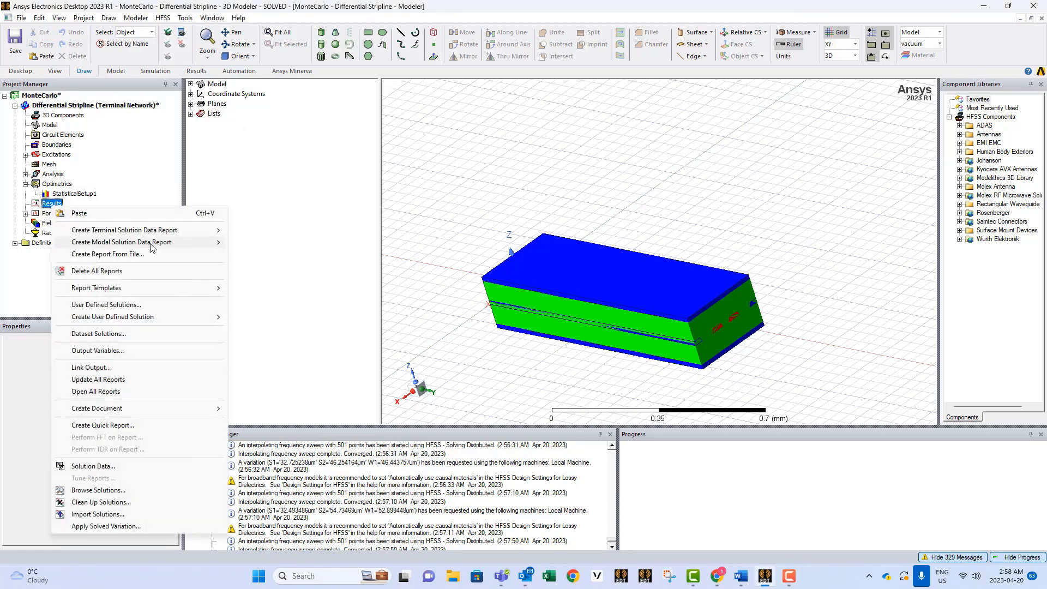
- Create a rectangular plot of dB(St(Diff1,Diff1)) versus Freq across all Monte Carlo variations
mouse_move(207, 230)
left_click(282, 233)
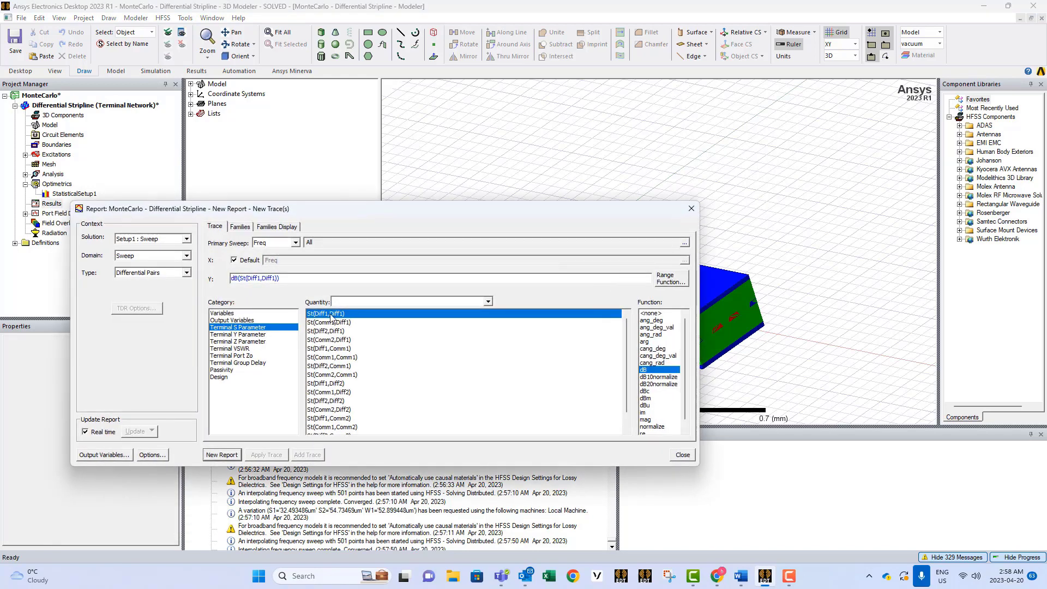
left_click(221, 456)
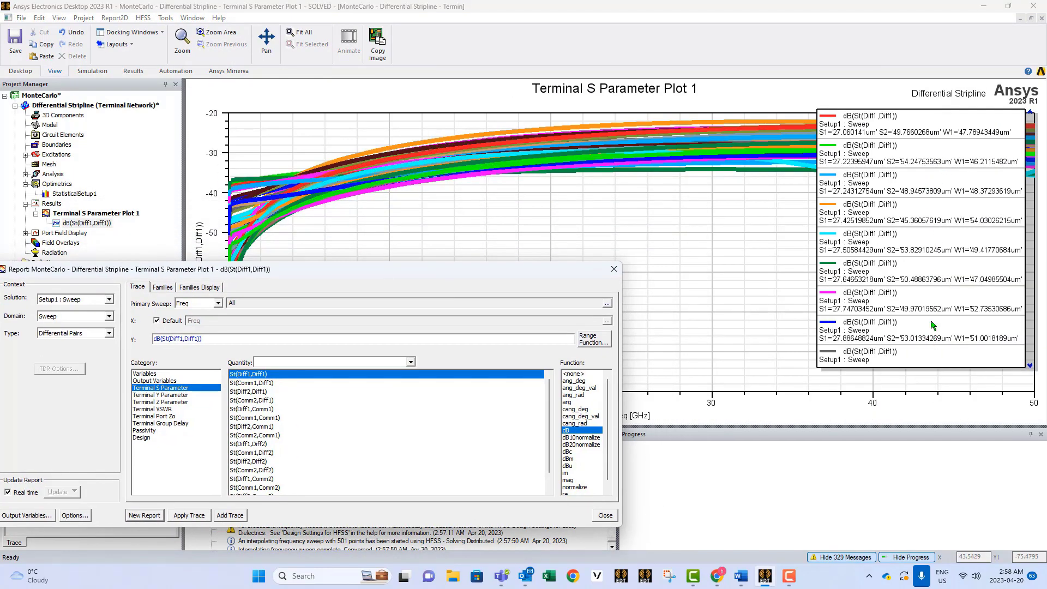
left_click_drag(363, 270, 635, 229)
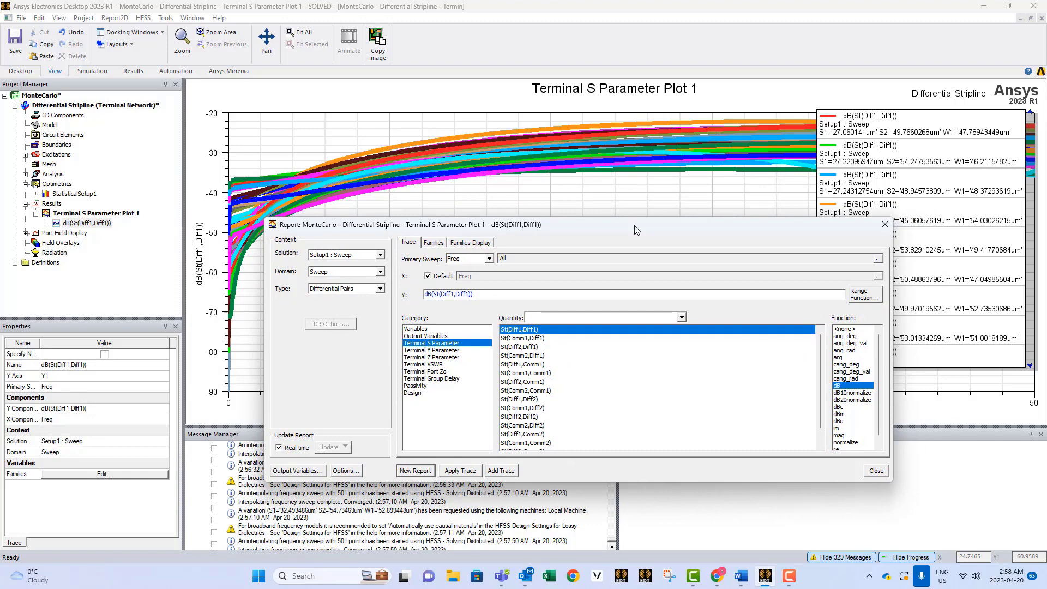
left_click(876, 470)
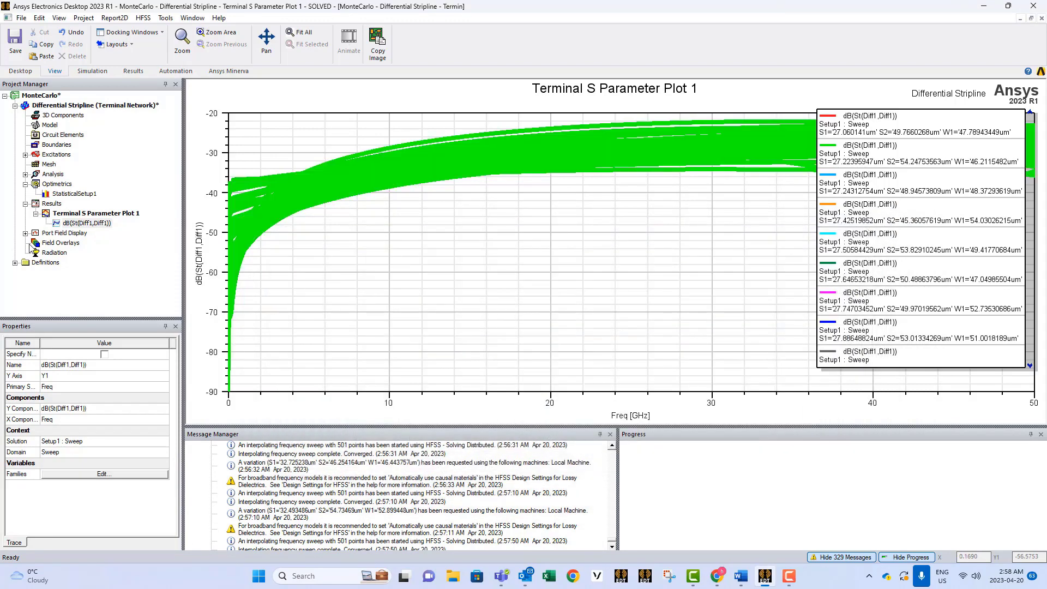
left_click(75, 194)
right_click(75, 194)
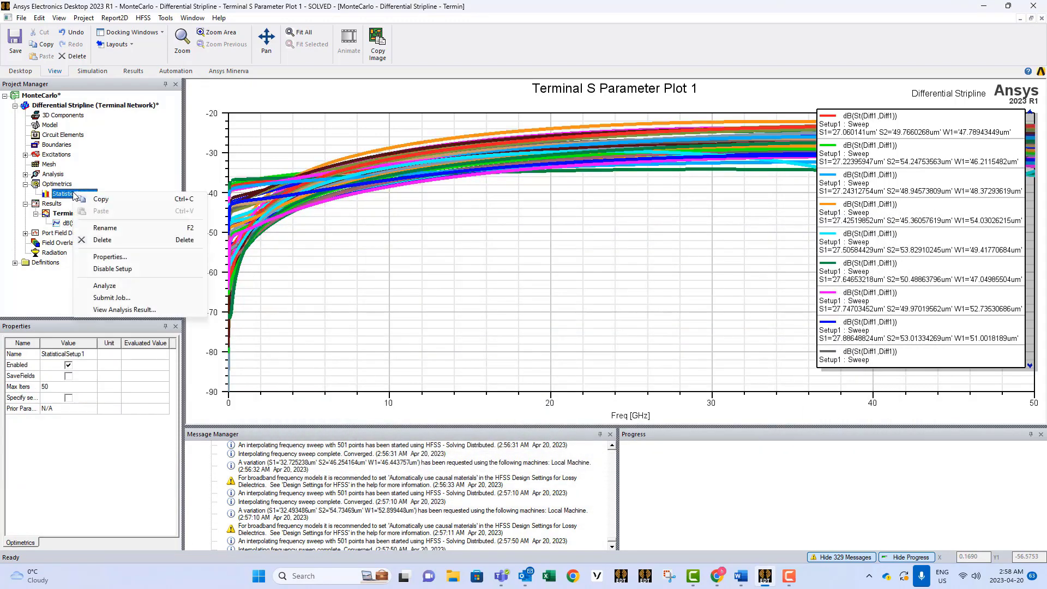
left_click(105, 312)
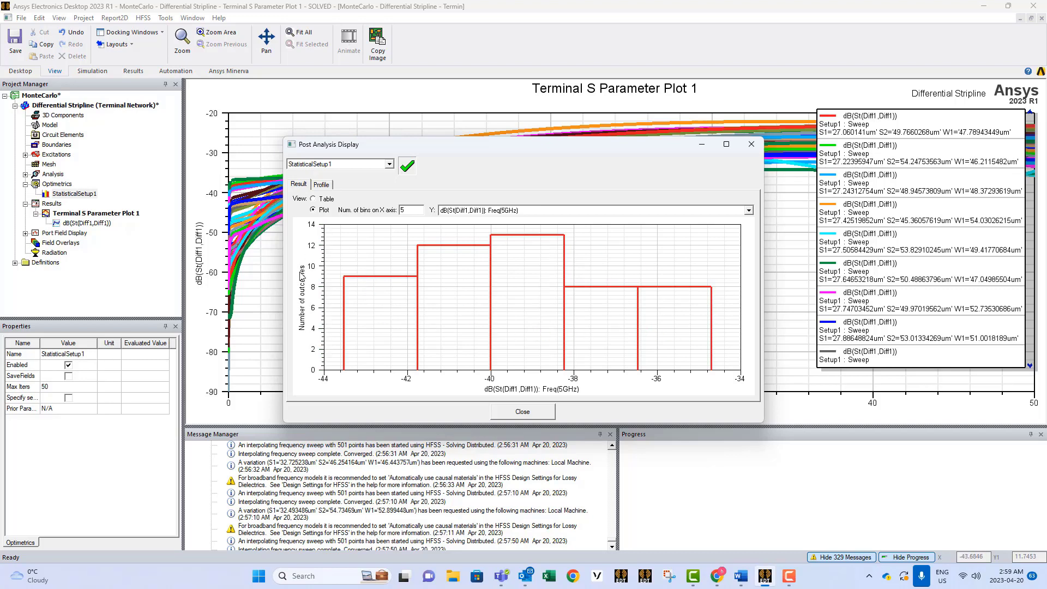
left_click(748, 210)
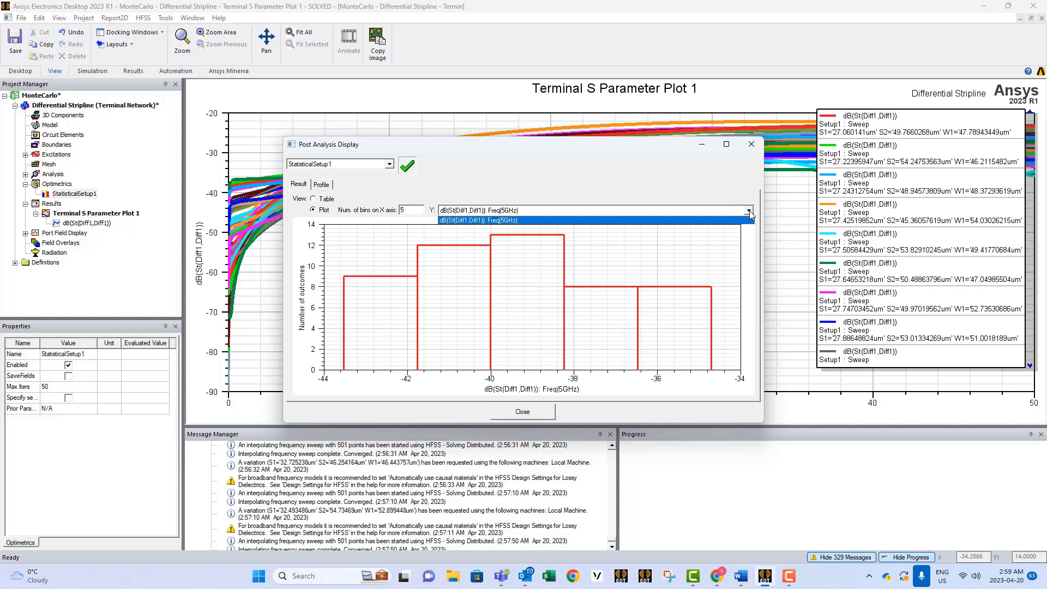
left_click(657, 182)
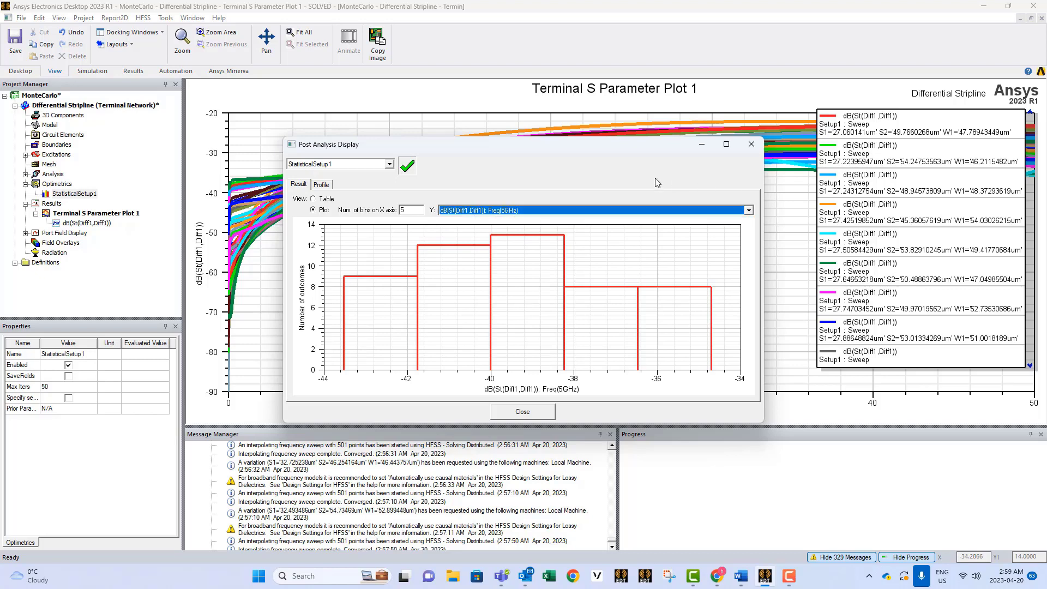
left_click(322, 186)
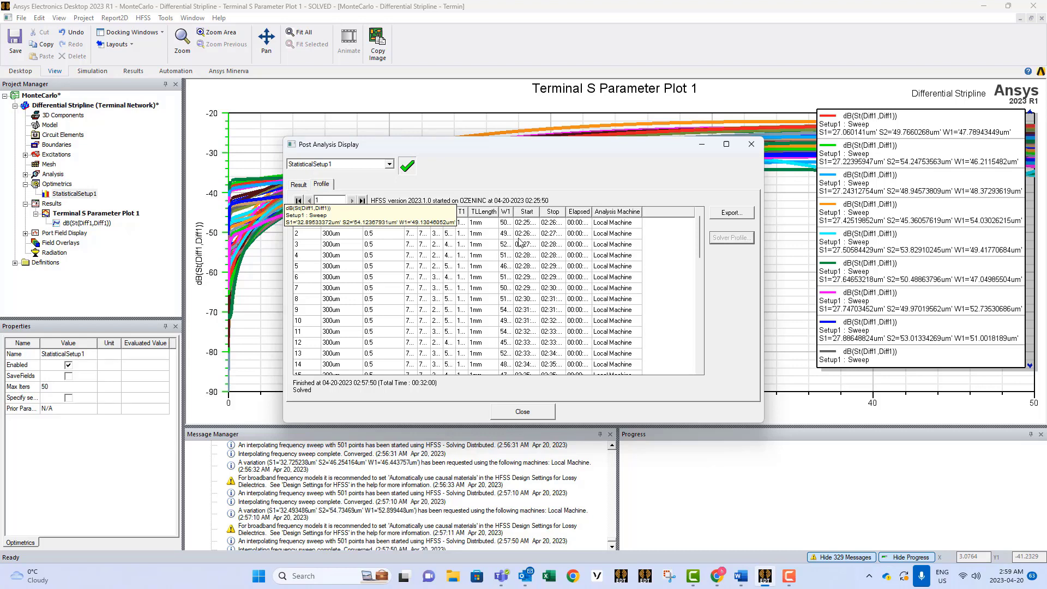
left_click_drag(513, 212, 533, 211)
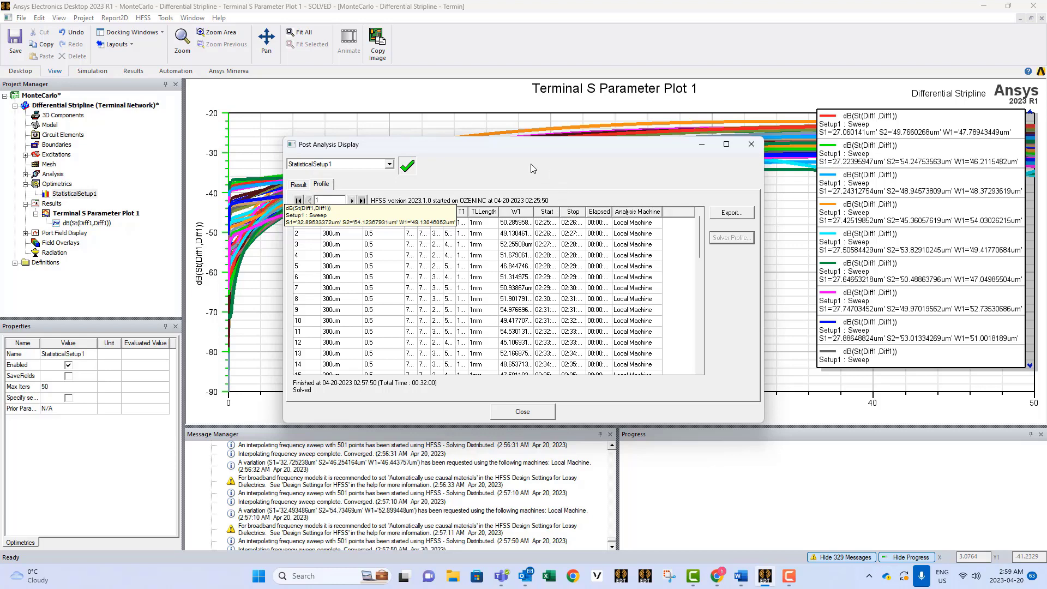
left_click(527, 411)
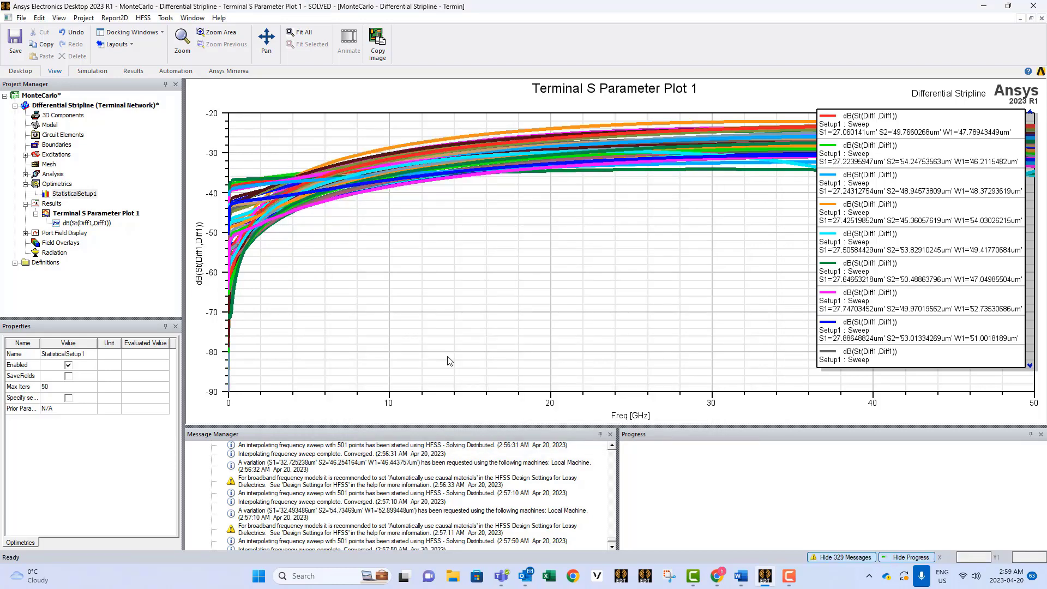
- Reopen StatisticalSetup1's Variables list and widen it to reveal S1, S2, W1 distribution criteria
double_click(63, 194)
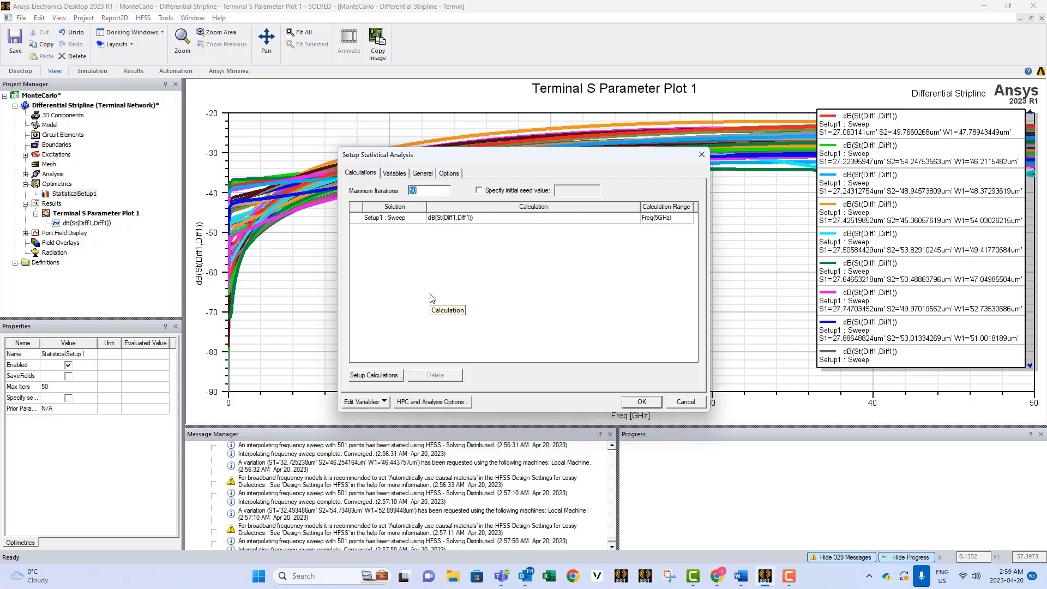
left_click(395, 174)
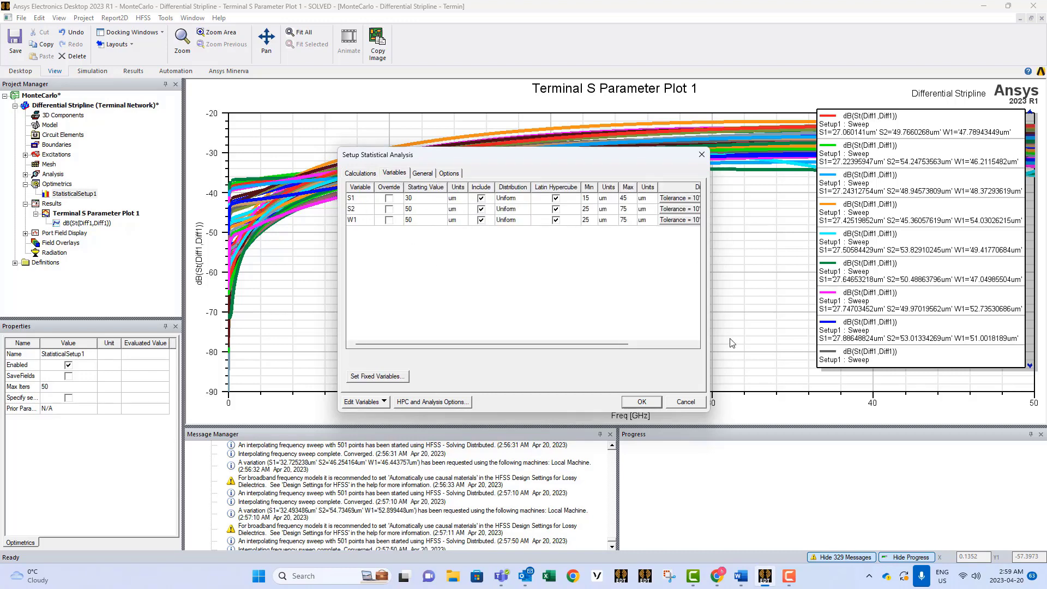
left_click_drag(712, 335, 955, 332)
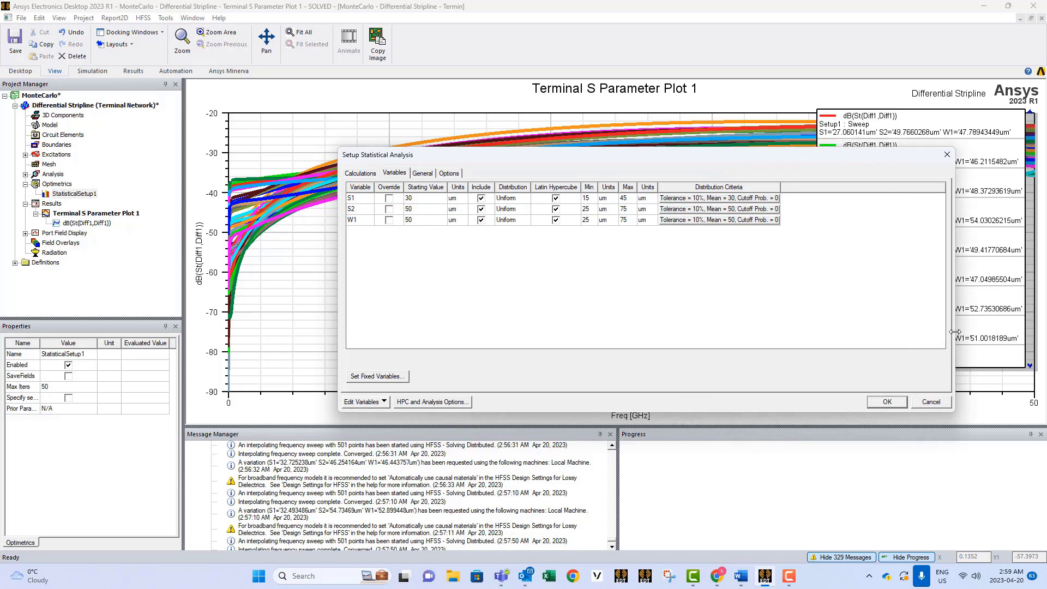
- Keep S1's distribution Uniform with mean 30um, 10% tolerance and zero cutoff probability
left_click(709, 199)
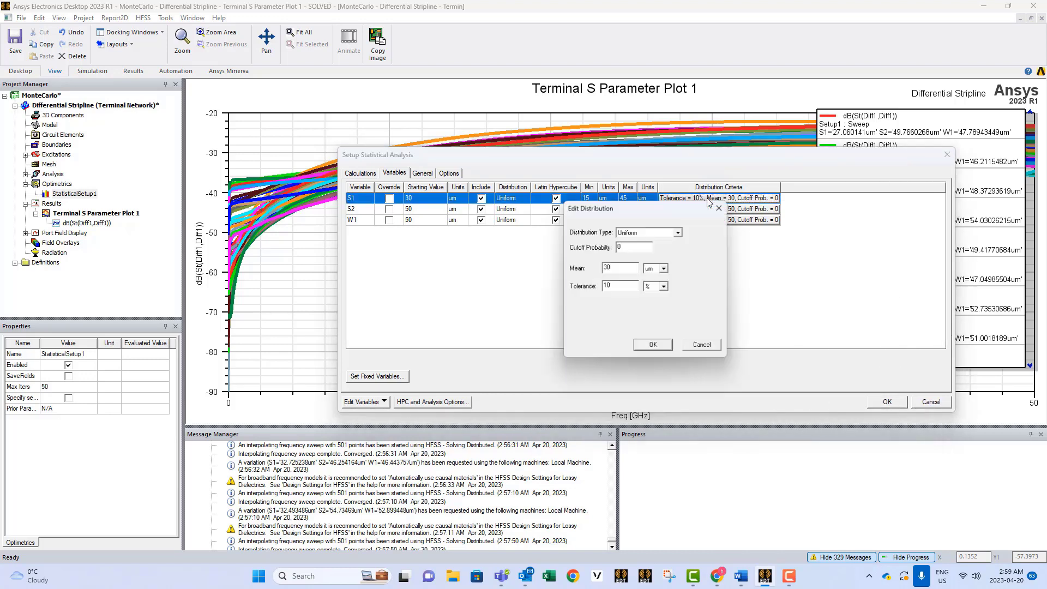
left_click(680, 232)
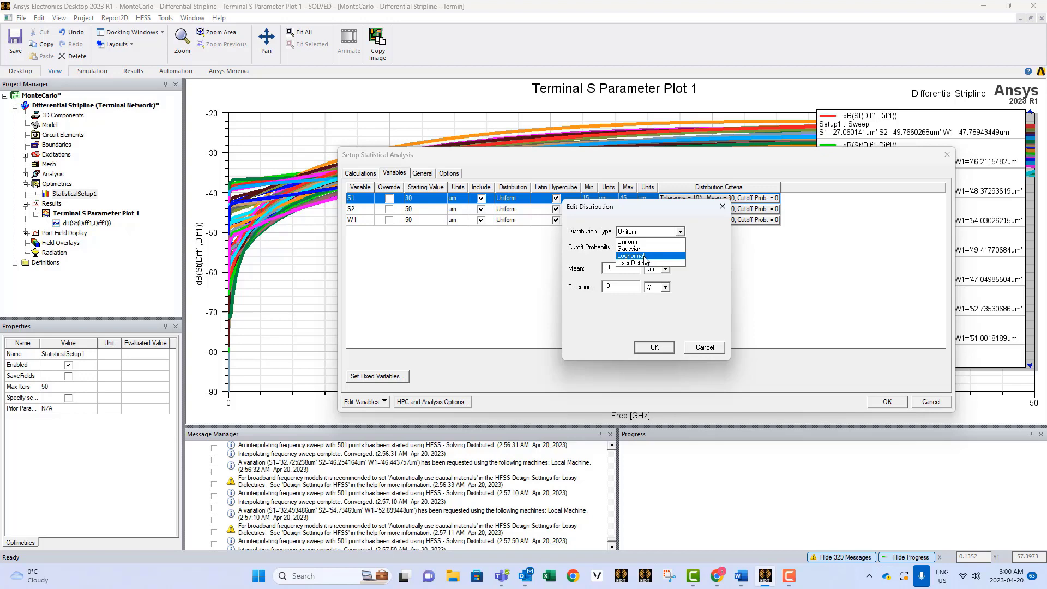
left_click(708, 243)
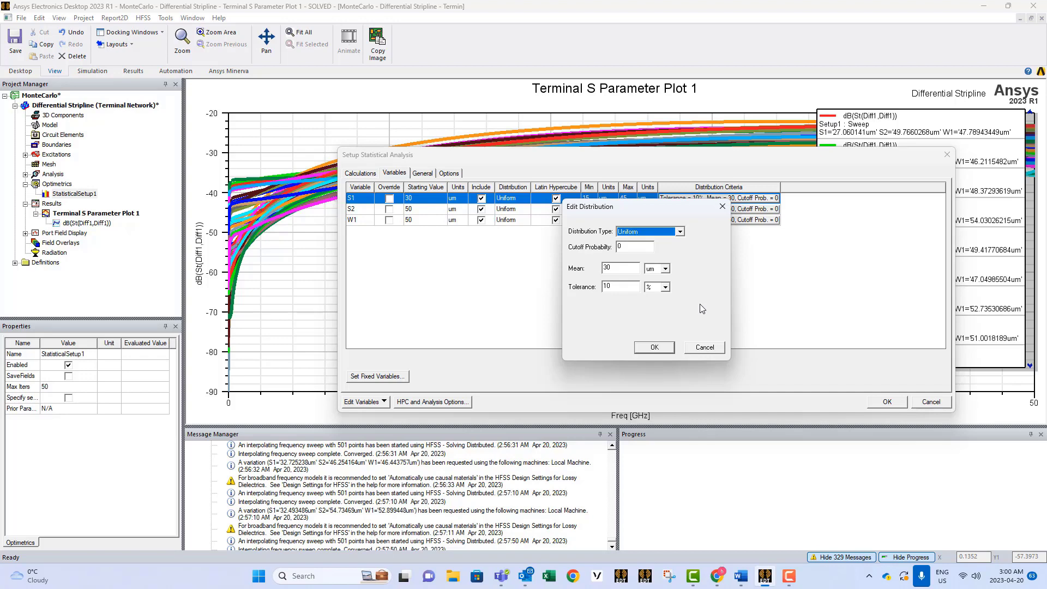
left_click(654, 347)
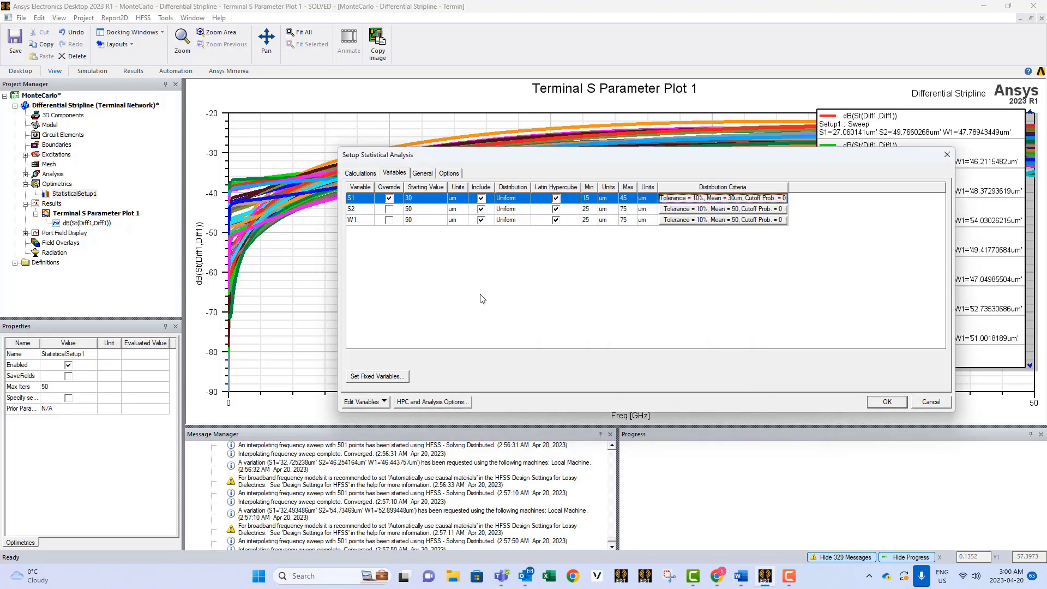
- Review the fixed design variables and cancel without changes
left_click(374, 380)
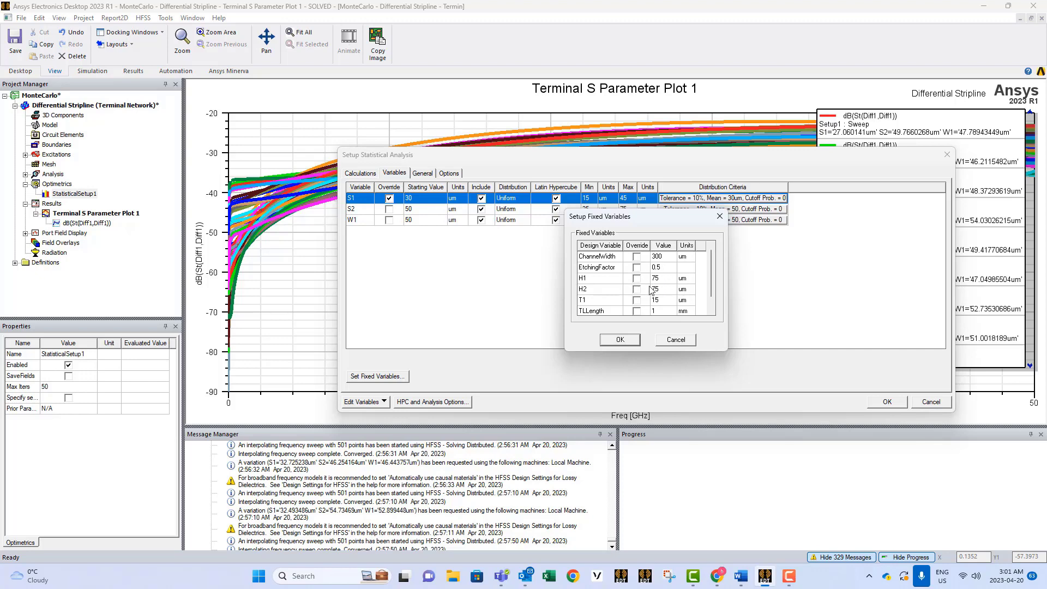
left_click(673, 341)
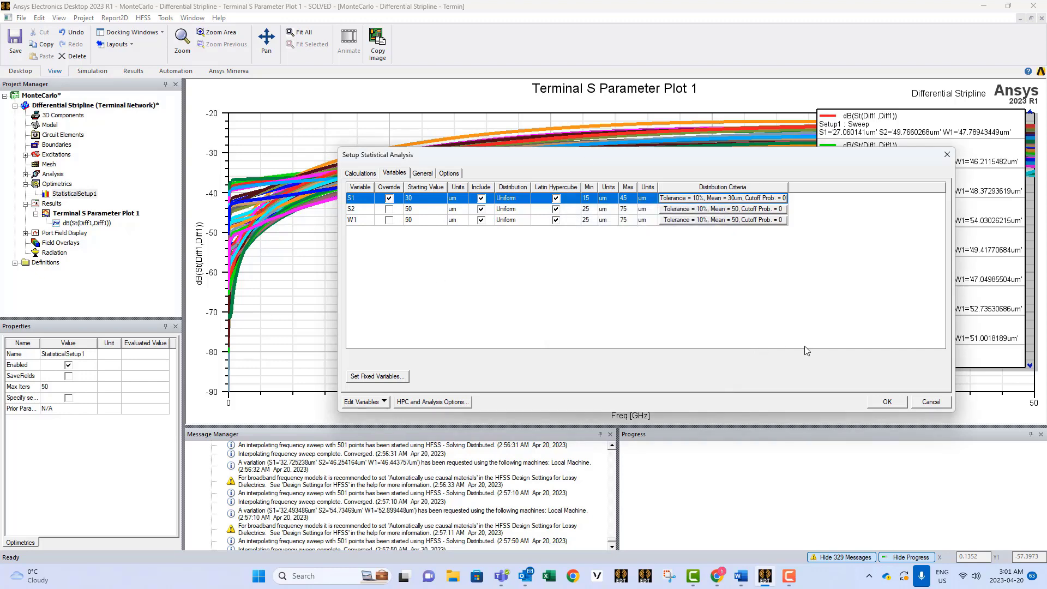